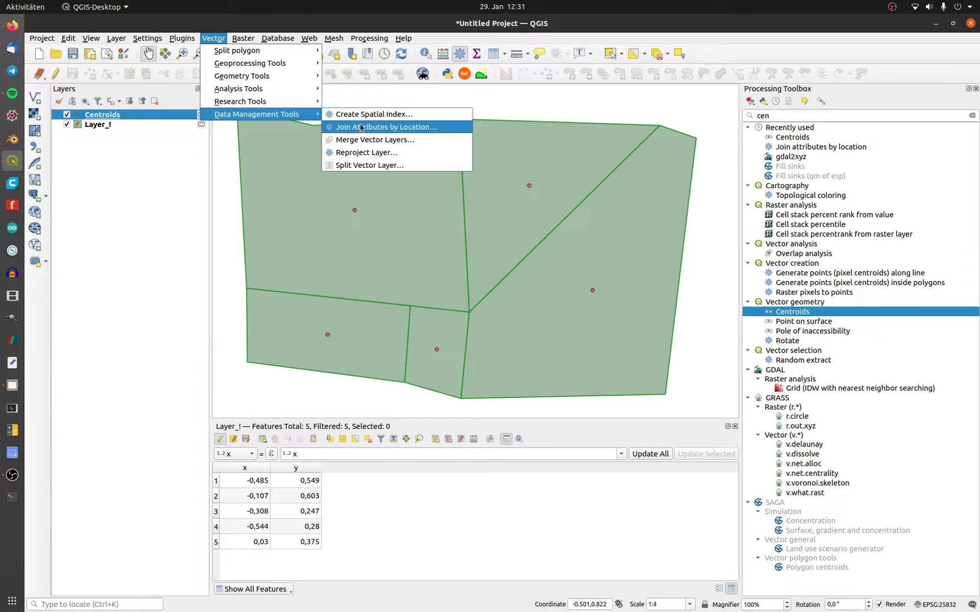
# Step: Set up Join Attributes by Location with base Layer_!, largest-overlap one-to-one join, and joined_ prefix
pyautogui.click(362, 127)
pyautogui.click(361, 142)
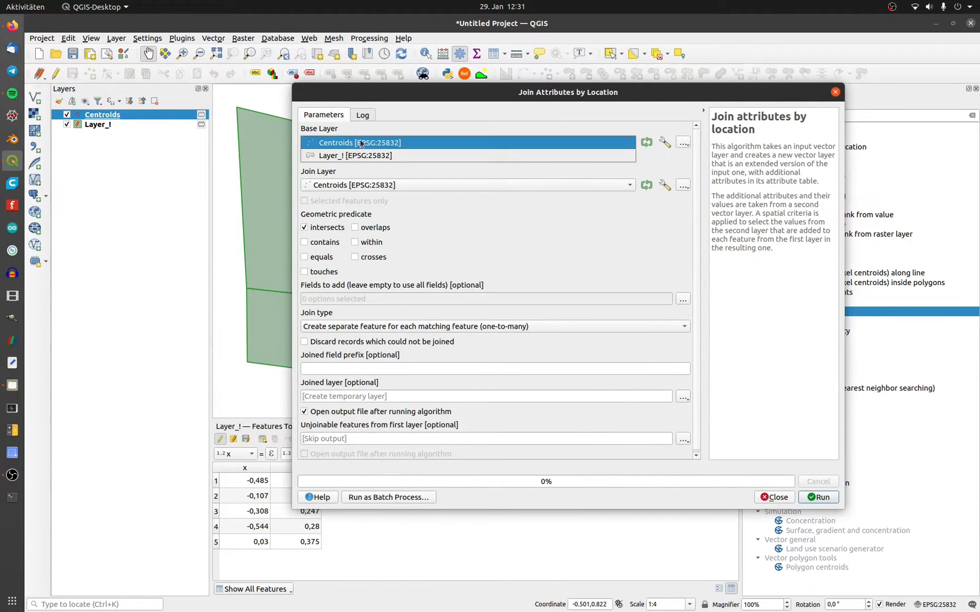
pyautogui.click(357, 156)
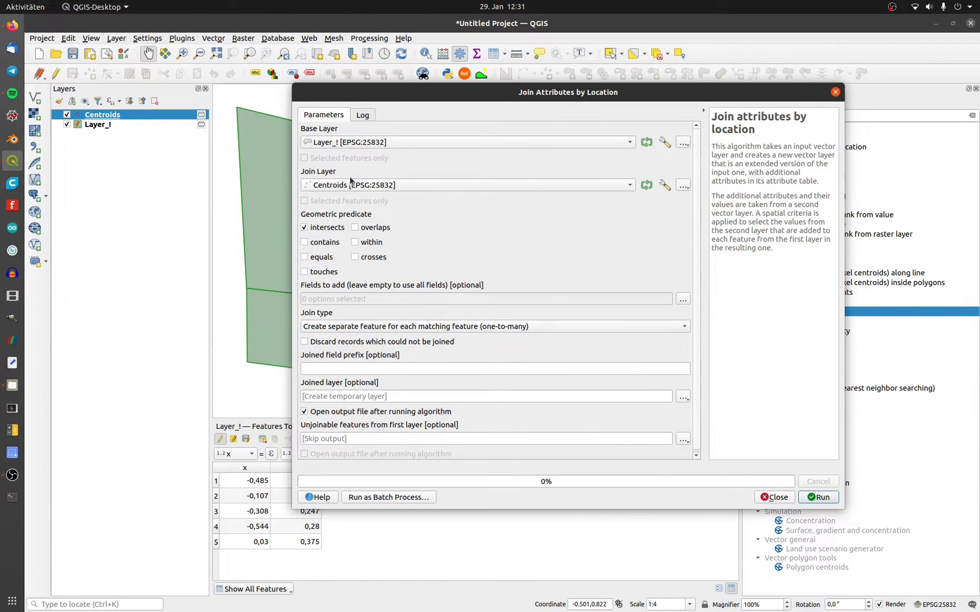
pyautogui.click(364, 326)
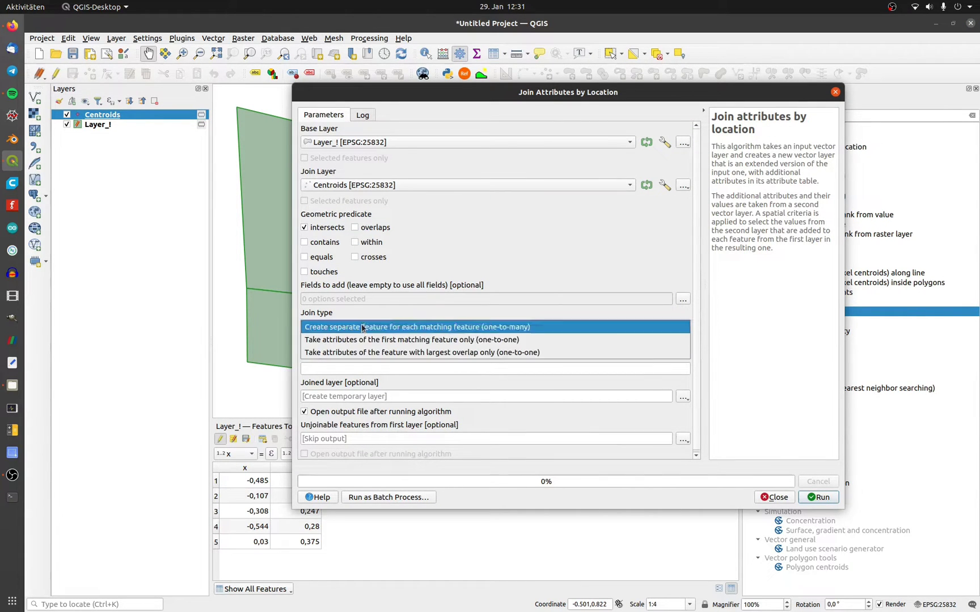
pyautogui.click(368, 353)
pyautogui.click(357, 366)
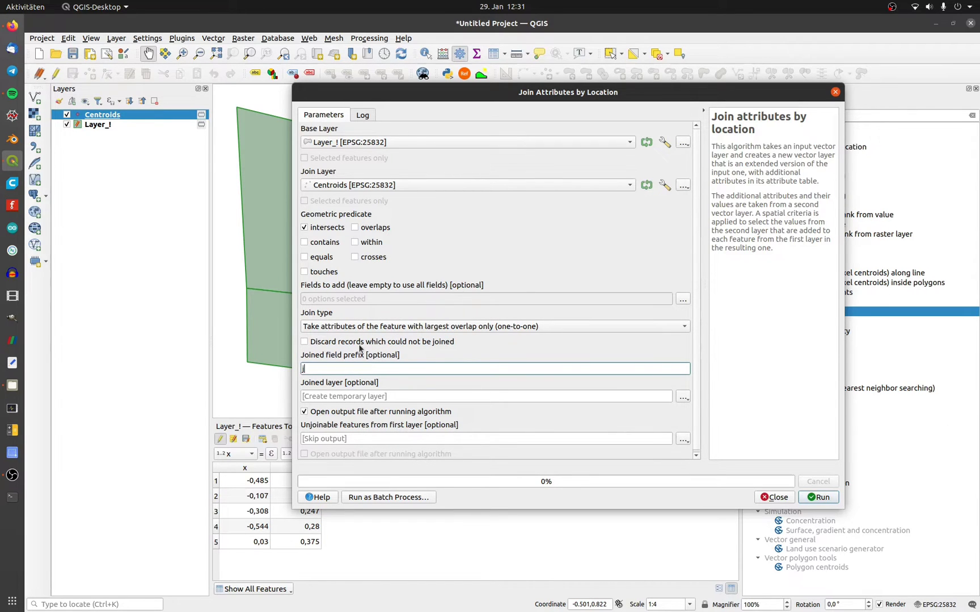
pyautogui.write('oined')
pyautogui.write('_')
# Step: Run the largest-overlap join, close the dialog, and view the Joined layer's attribute table
pyautogui.click(812, 497)
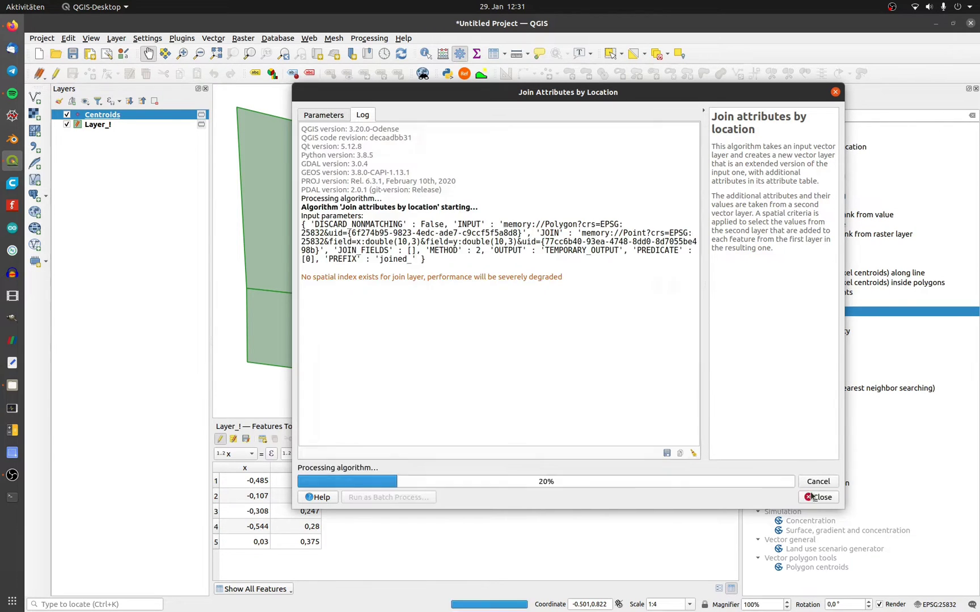
pyautogui.click(747, 499)
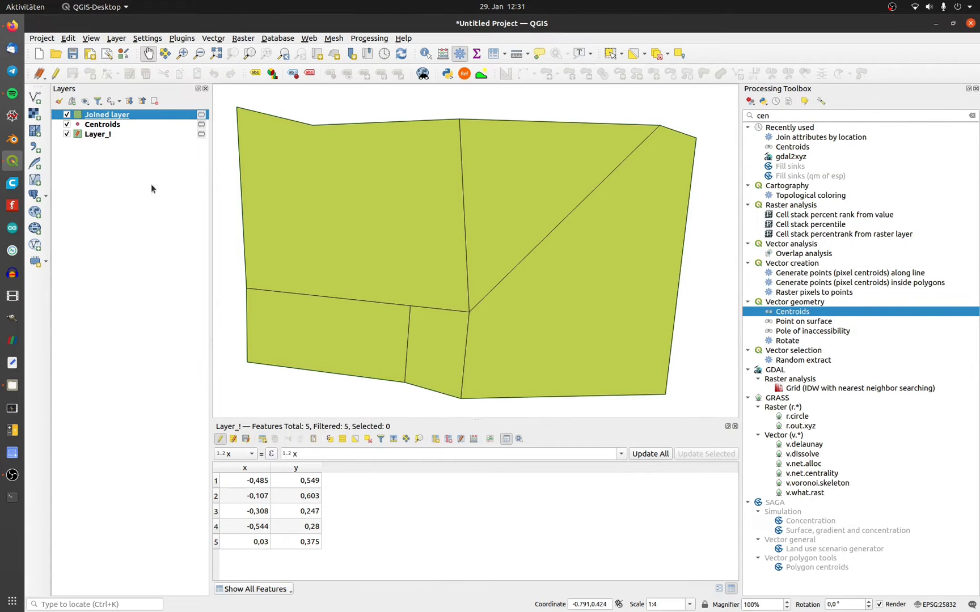
pyautogui.rightClick(116, 116)
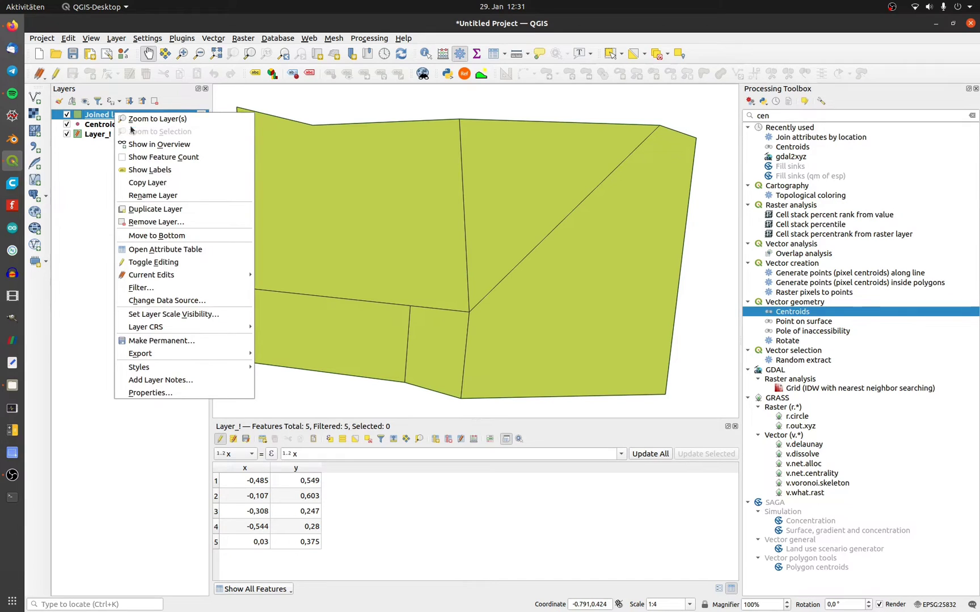
pyautogui.click(153, 249)
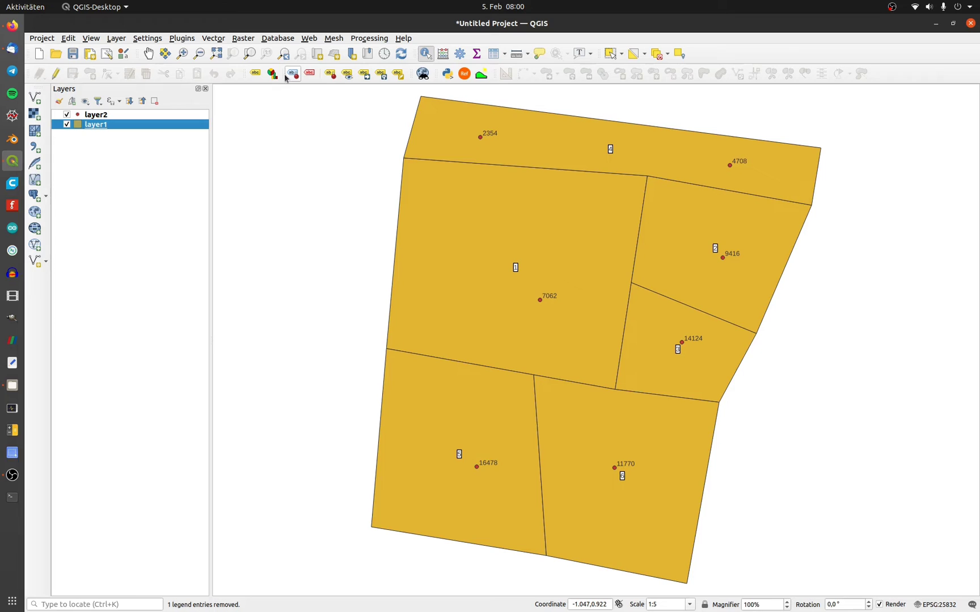
# Step: Run Join Attributes by Location with base layer1, join layer2, and a one-to-many join type
pyautogui.click(214, 37)
pyautogui.moveTo(256, 114)
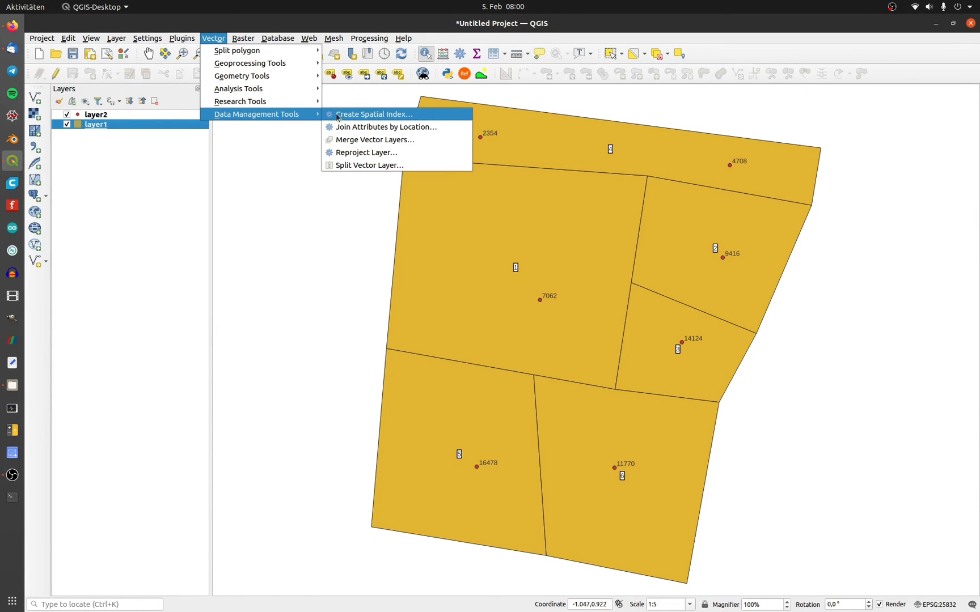
pyautogui.click(360, 126)
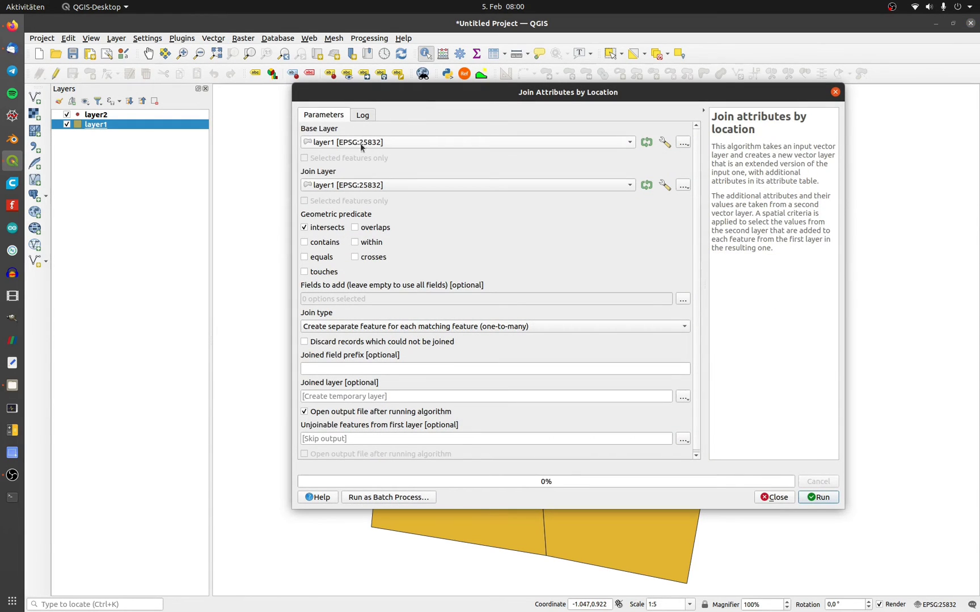
pyautogui.click(360, 186)
pyautogui.click(360, 198)
pyautogui.click(389, 327)
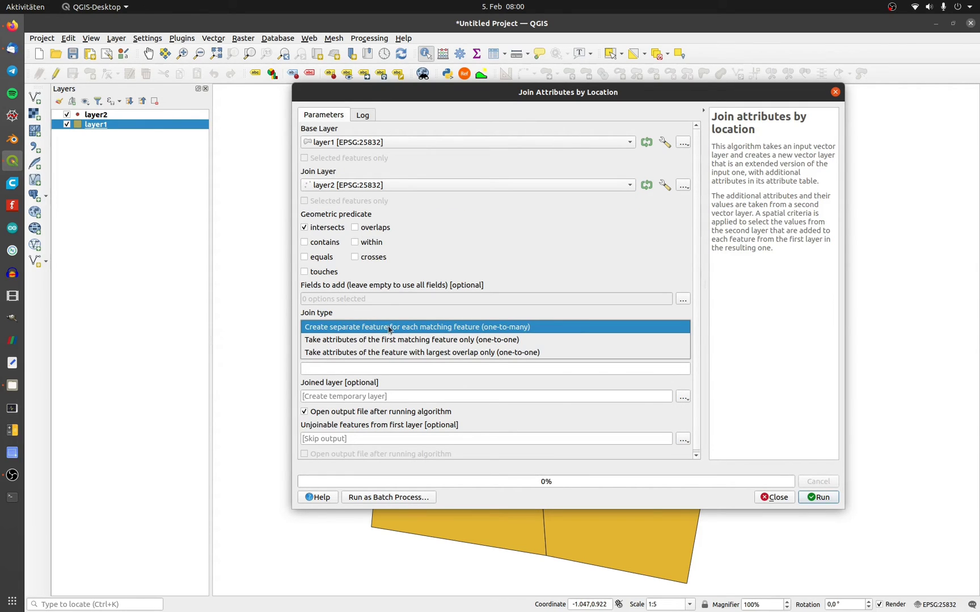
pyautogui.click(389, 327)
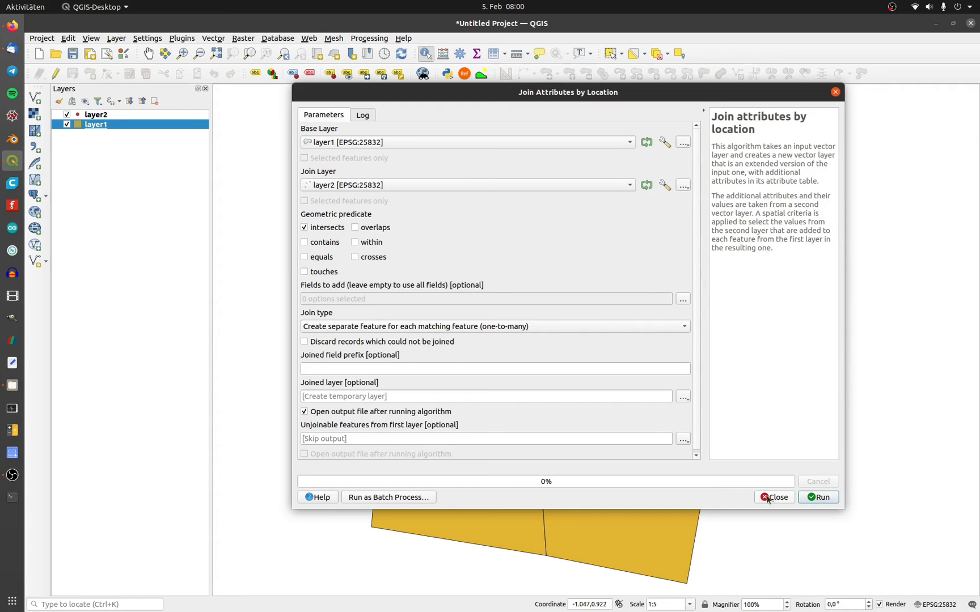
pyautogui.click(815, 500)
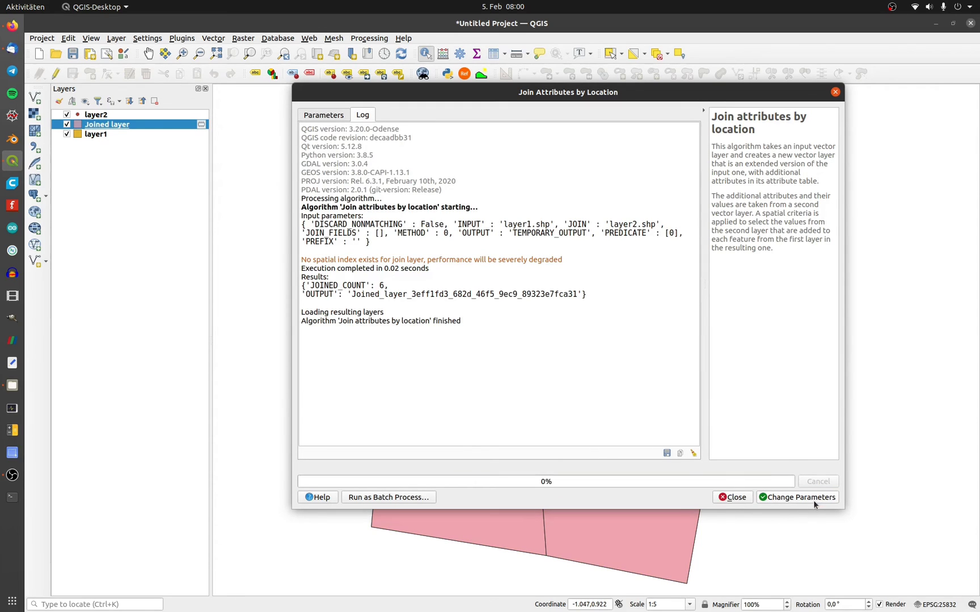
pyautogui.click(733, 497)
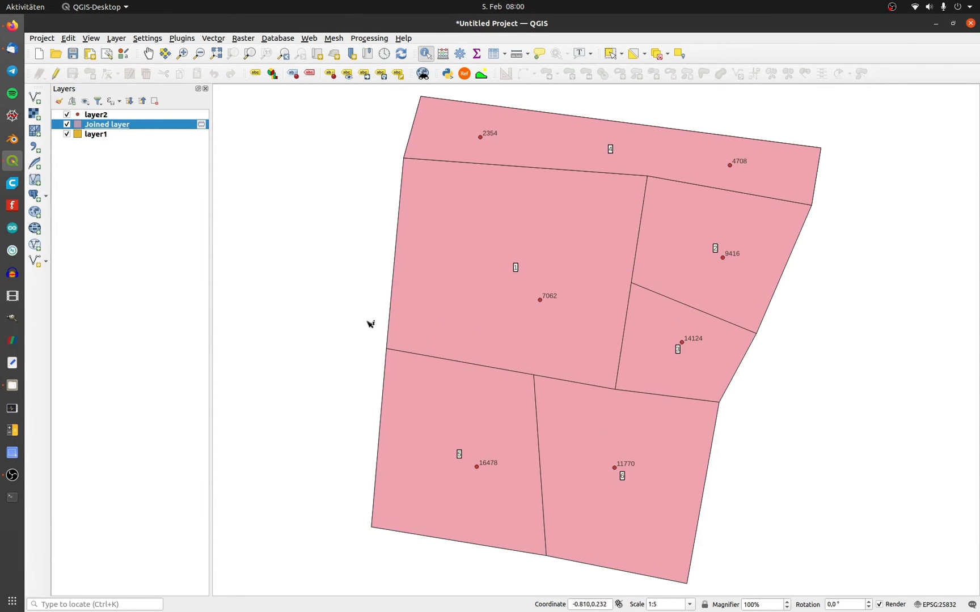
# Step: Open the new Joined layer's attribute table, resize and move it, and select one id 4 row
pyautogui.rightClick(107, 131)
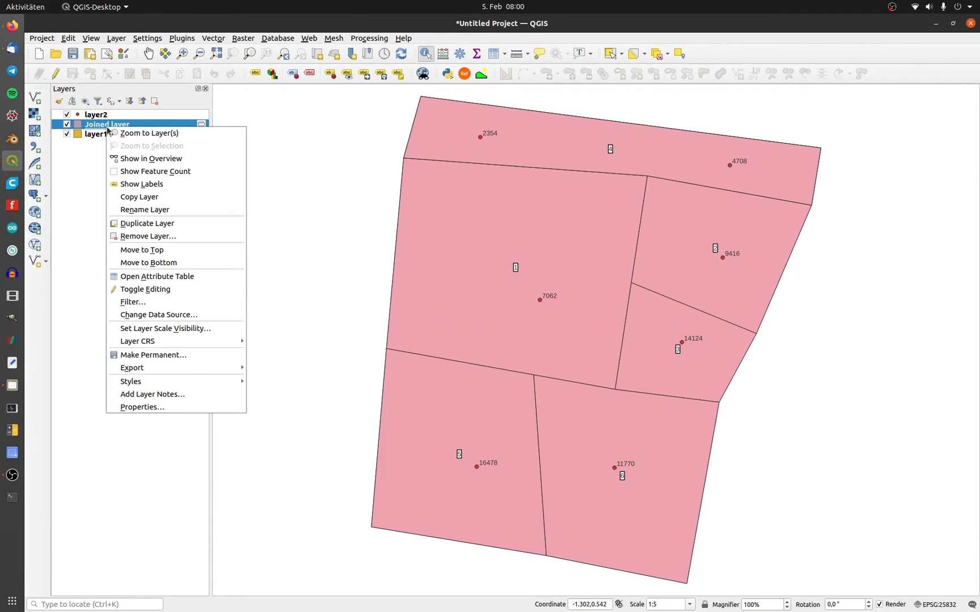
pyautogui.click(154, 280)
pyautogui.moveTo(699, 237)
pyautogui.mouseDown()
pyautogui.moveTo(727, 254)
pyautogui.moveTo(150, 223)
pyautogui.moveTo(131, 215)
pyautogui.moveTo(136, 175)
pyautogui.mouseUp()
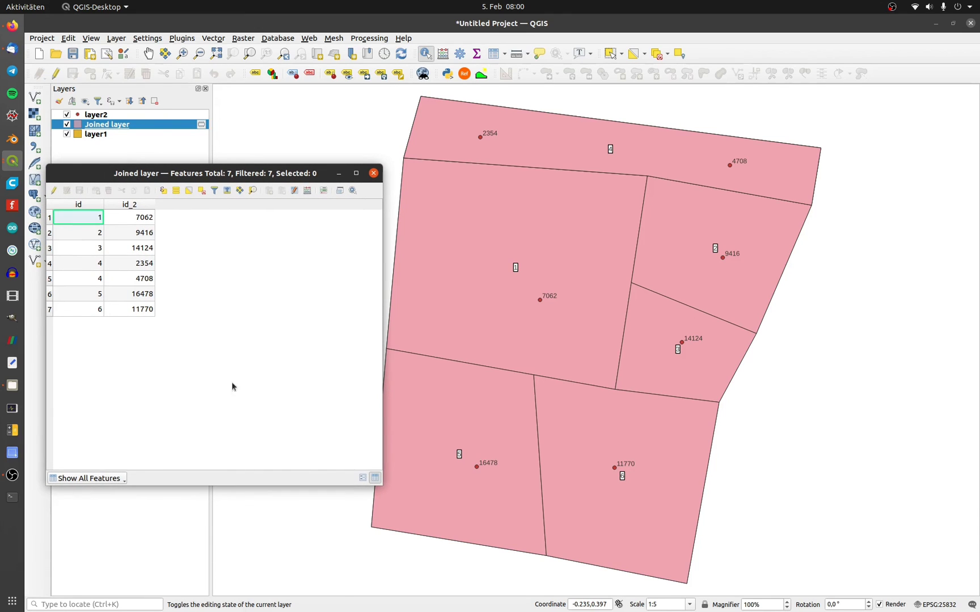
pyautogui.moveTo(230, 482); pyautogui.dragTo(230, 366)
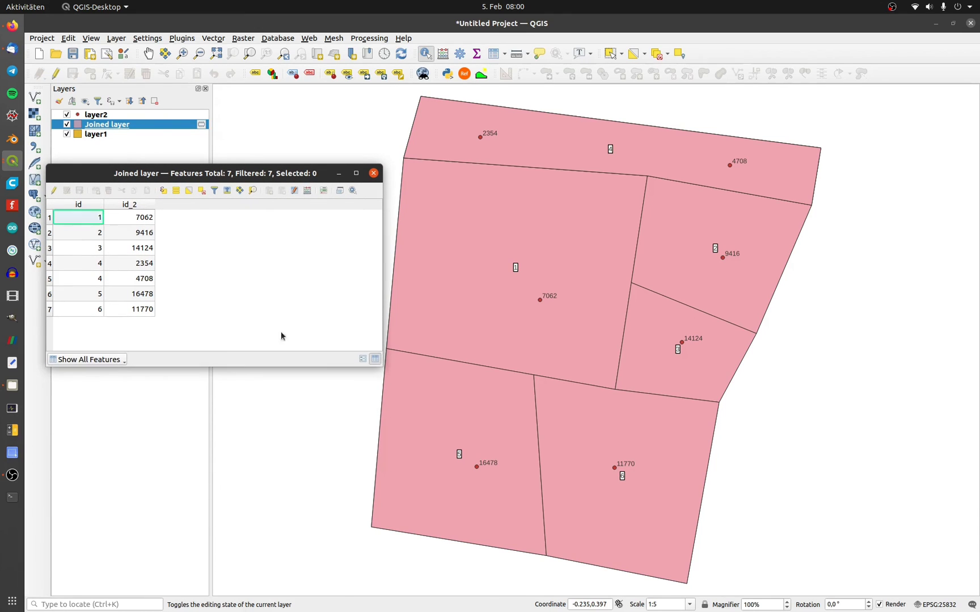
pyautogui.moveTo(383, 281); pyautogui.dragTo(335, 282)
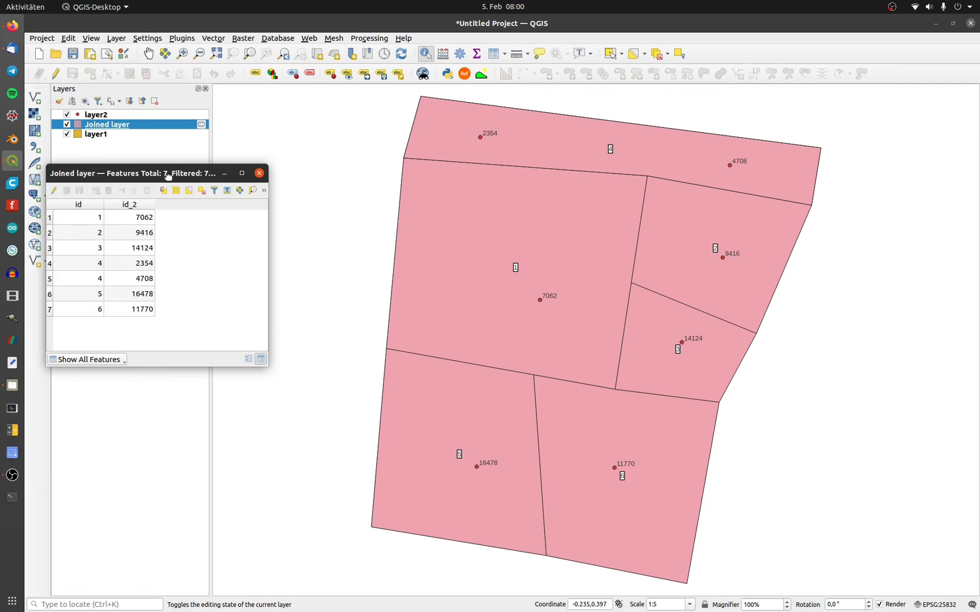
pyautogui.moveTo(169, 175); pyautogui.dragTo(237, 213)
pyautogui.click(117, 286)
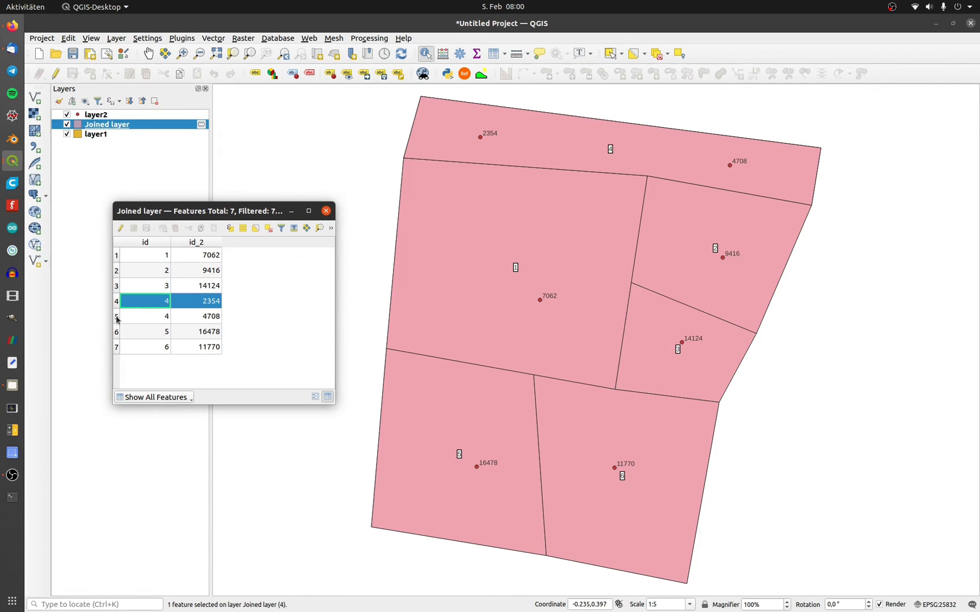